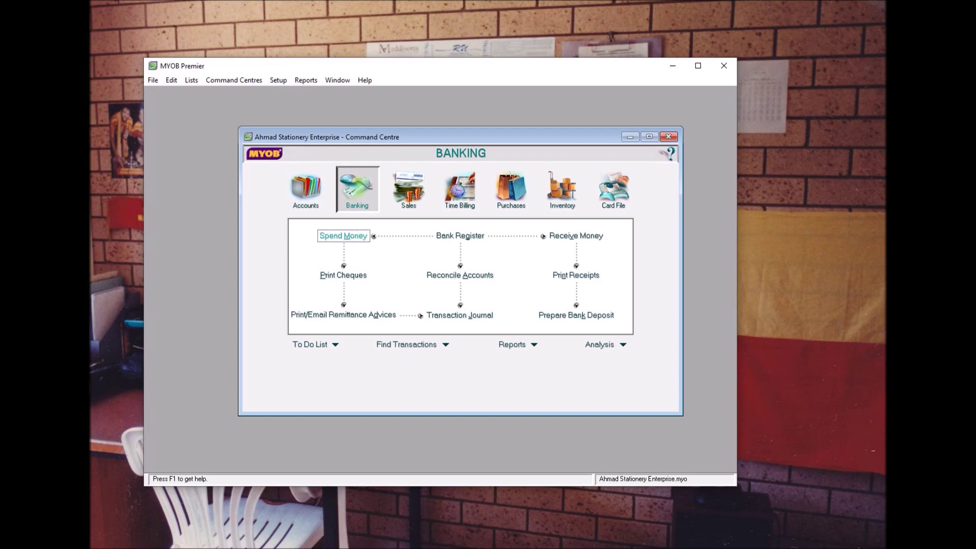
Open a Spend Money entry from the Banking command centre and set its date to 07/07/2008
key("Return")
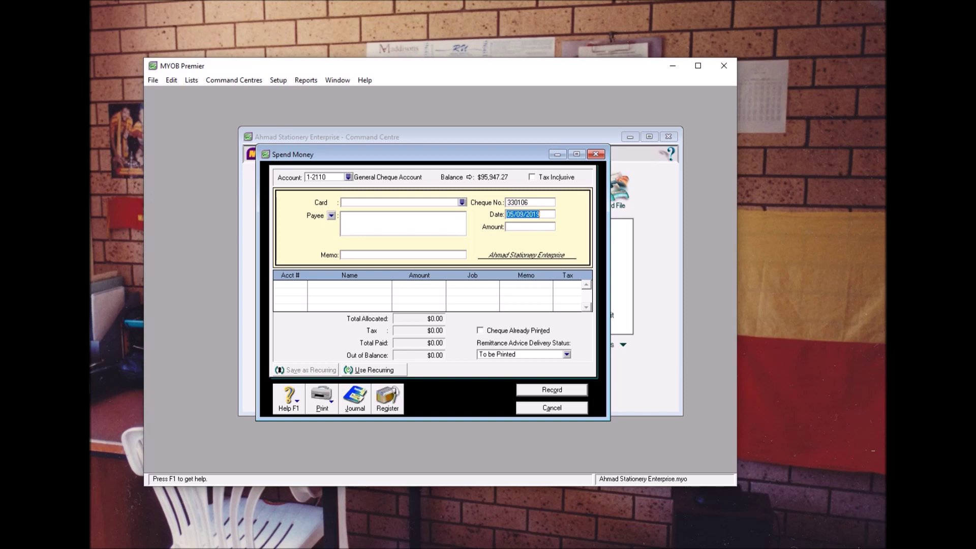
left_click(513, 214)
key("BackSpace")
type("7")
left_click(519, 214)
key("Delete")
type("7")
key("BackSpace")
key("BackSpace")
key("BackSpace")
type("008")
Start a new card from the payment's card list and set its card type to Personal
left_click(462, 202)
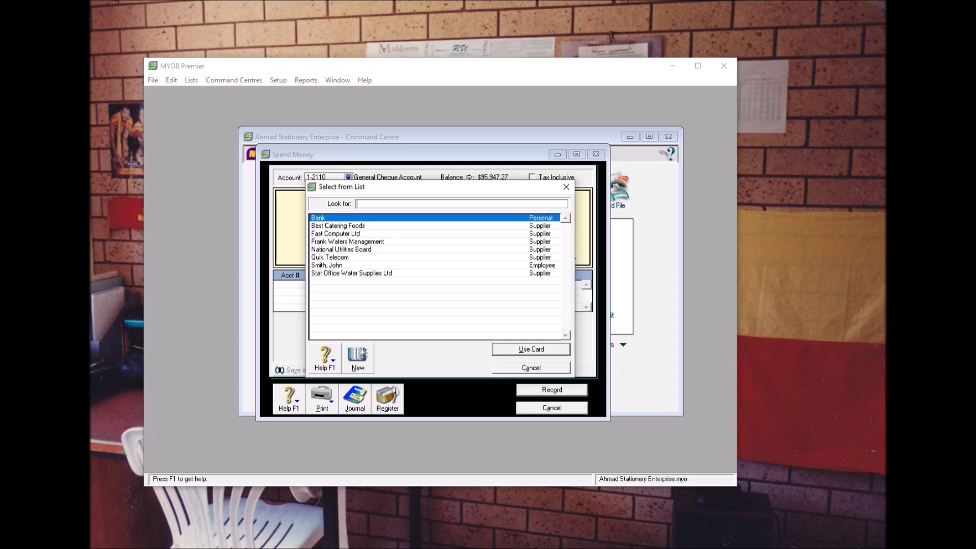
left_click(357, 358)
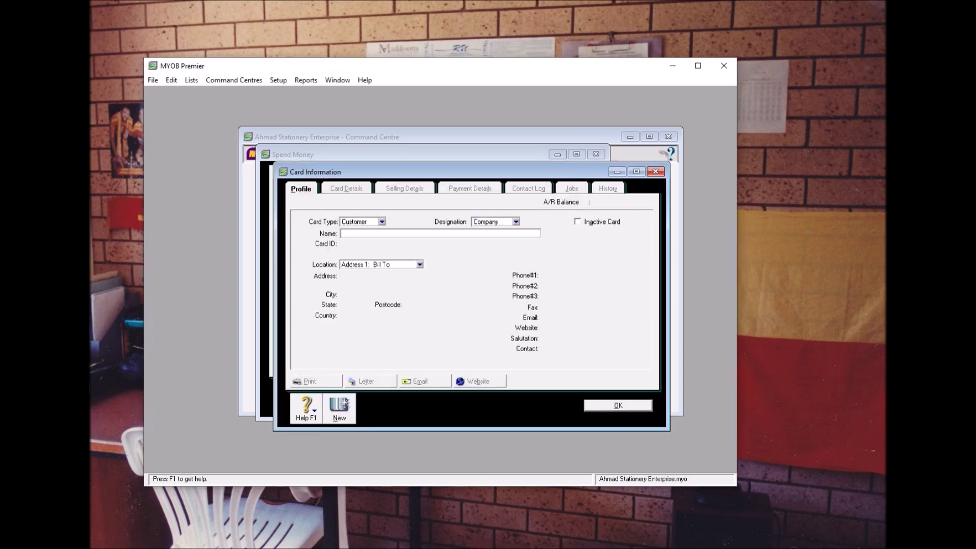
key("shift+Tab")
key("alt+Down")
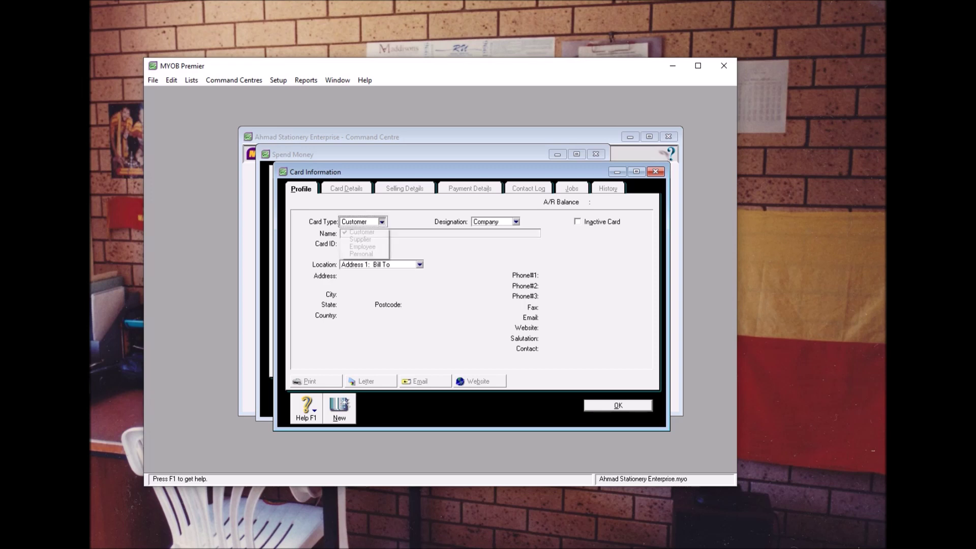
key("Down")
key("Down")
key("Down")
key("Return")
key("Tab")
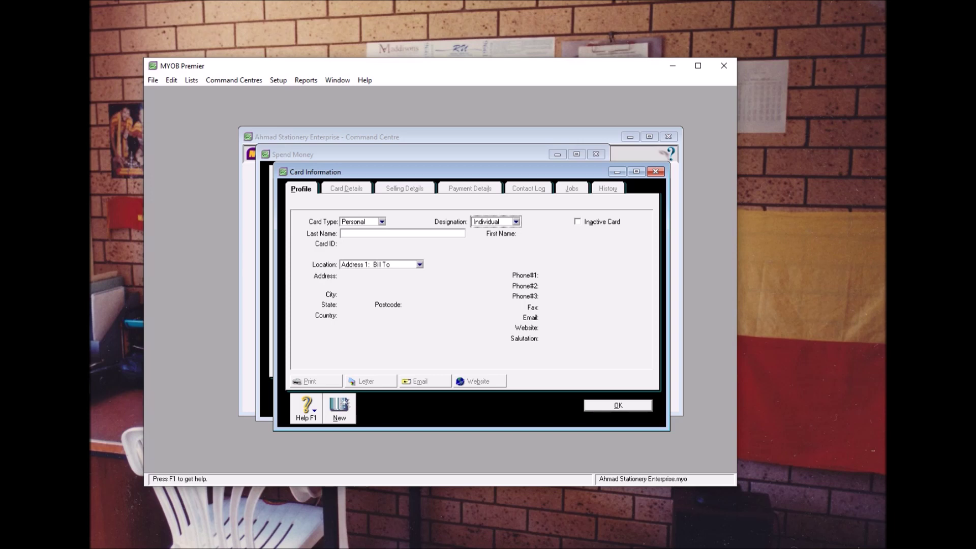
Enter Cash as the new card's last name, keep the Personal type and save the card
key("Tab")
type("Cash")
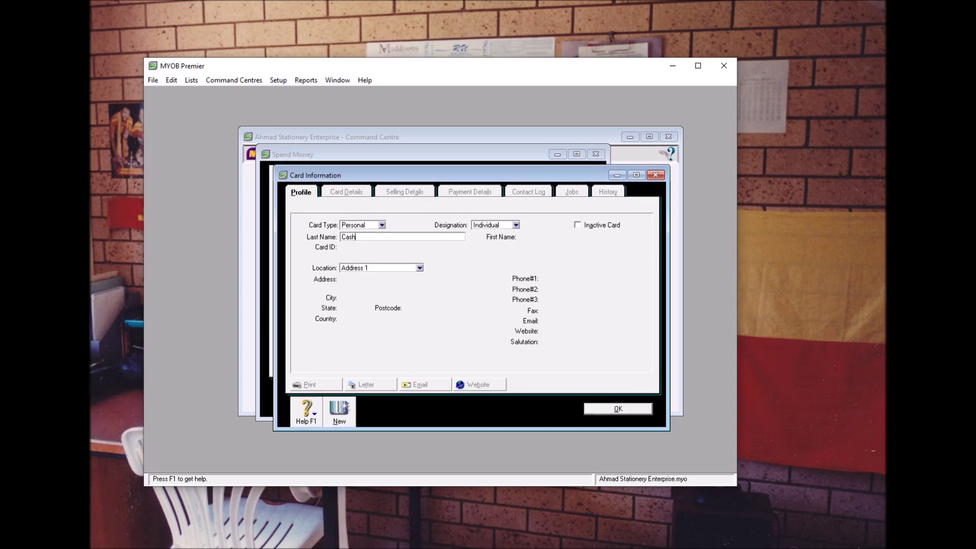
left_click(382, 225)
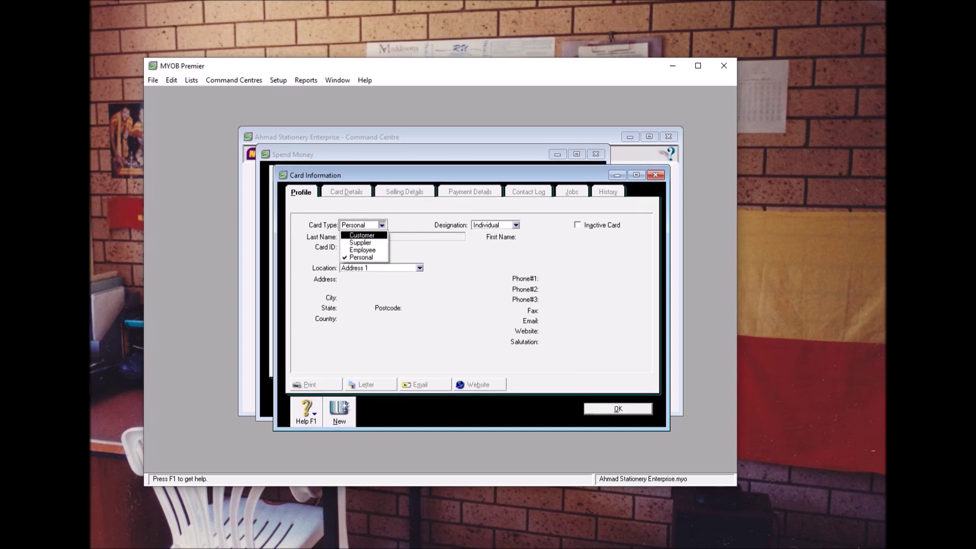
key("Down")
key("Down")
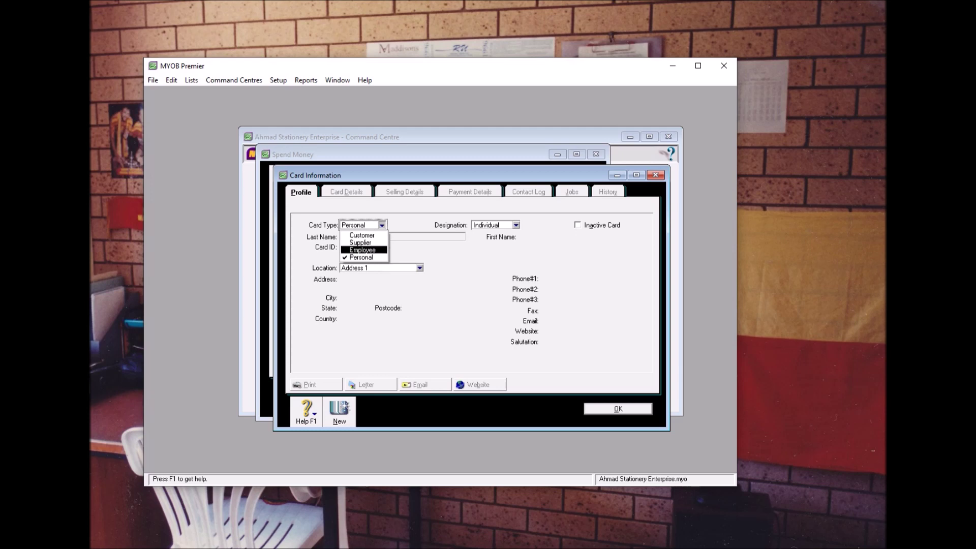
key("Up")
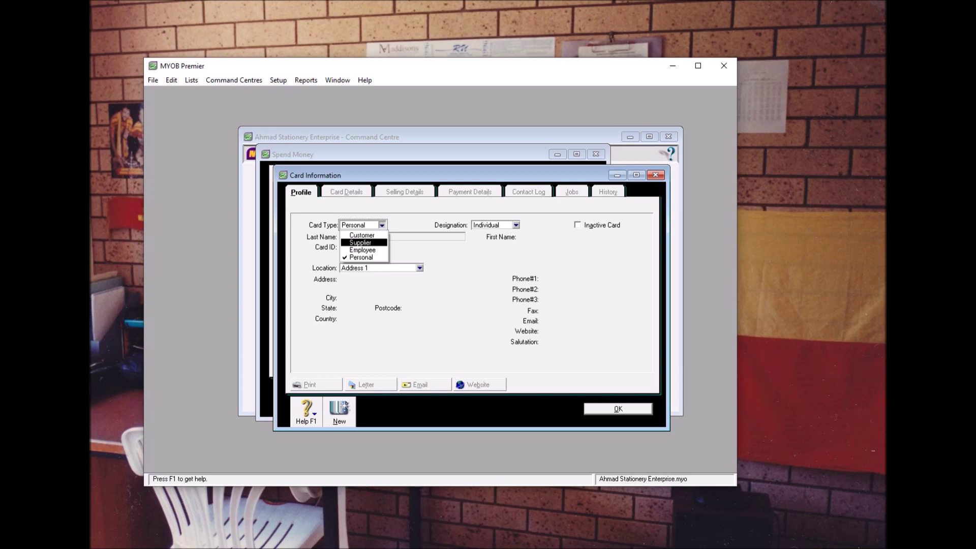
key("Down")
key("Down")
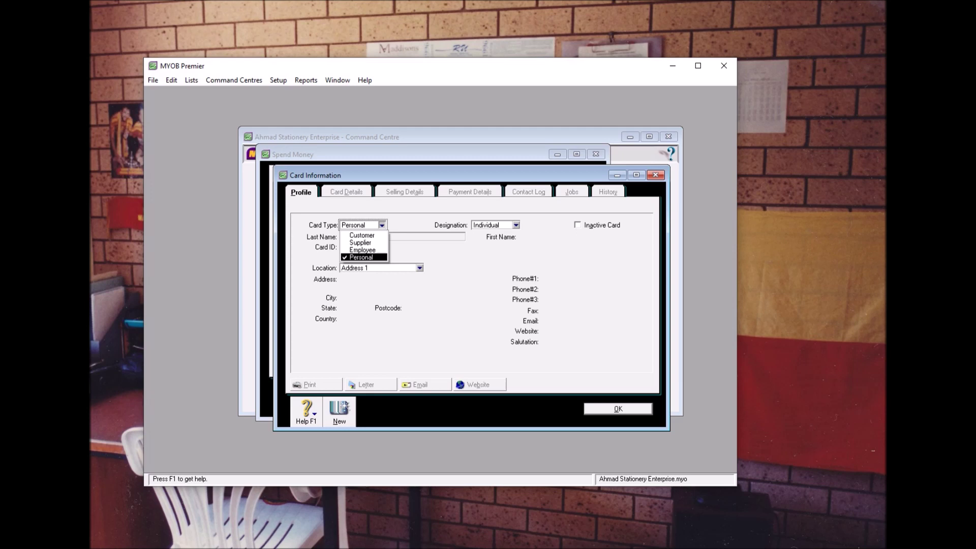
key("Tab")
key("Return")
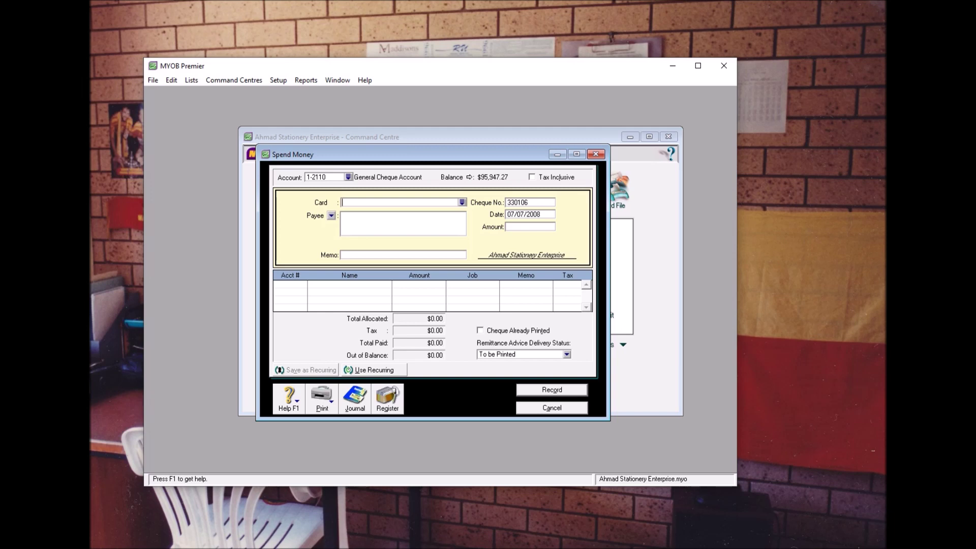
Choose the Cash card for the payment and set the amount to $1,000.00
left_click(462, 202)
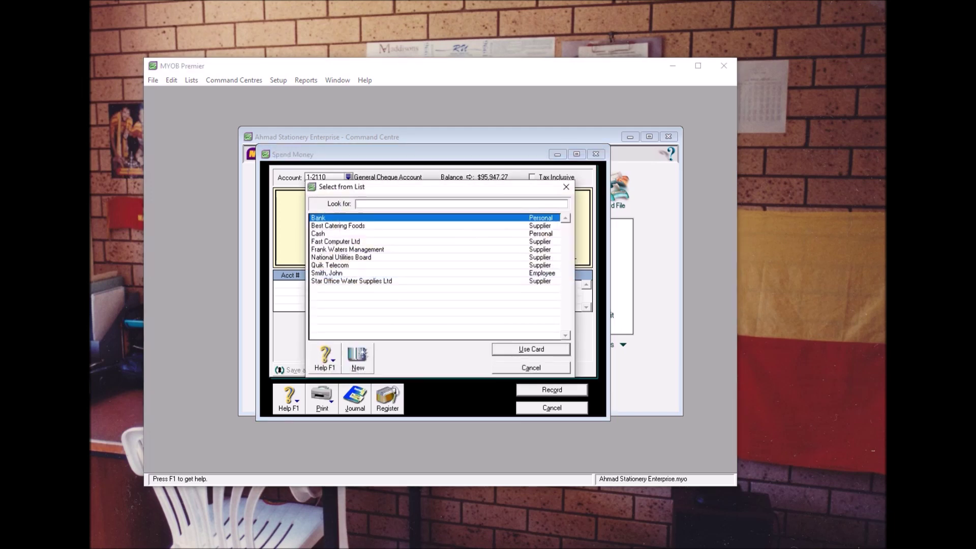
double_click(318, 233)
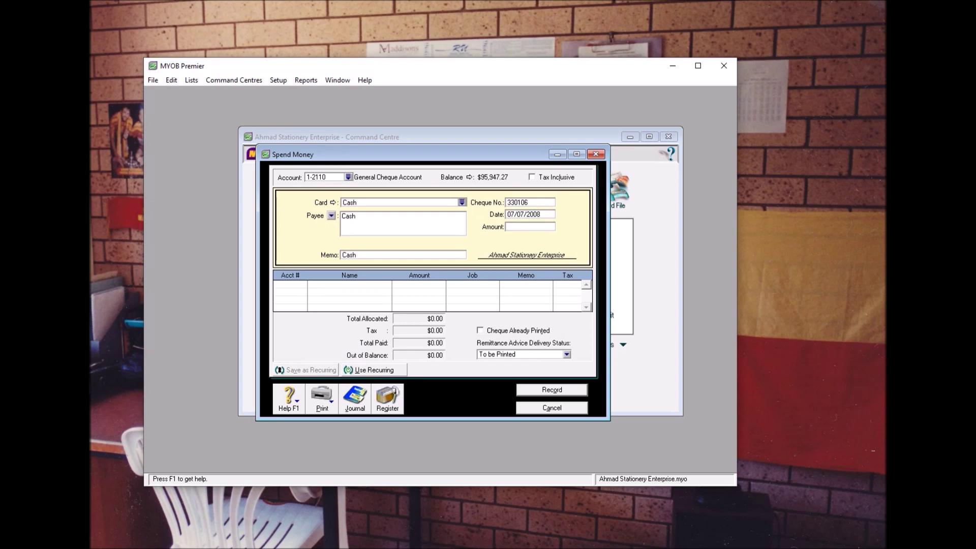
left_click(530, 227)
type("1000")
key("Tab")
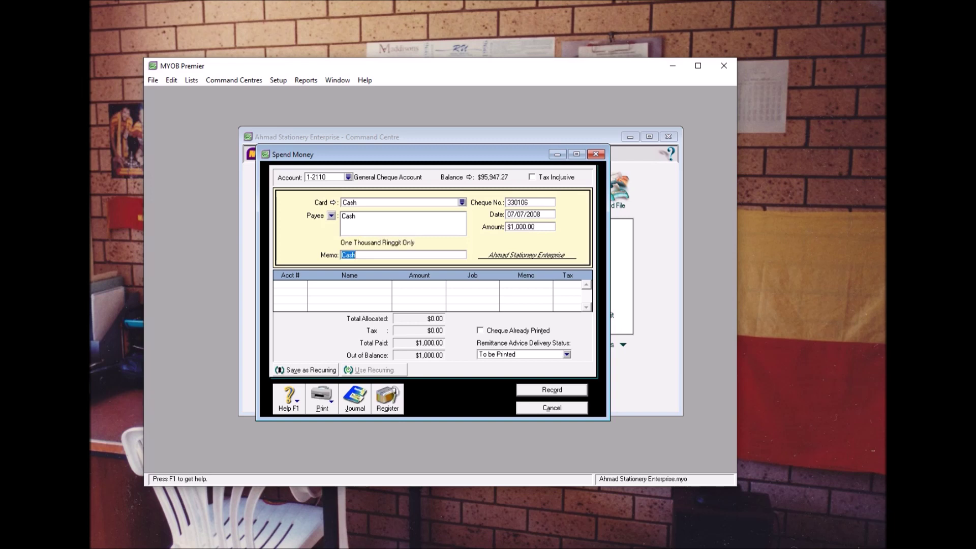
Enter the memo "Creation of Petty Cash account" and allocate the payment to account 1-2140 Petty Cash
type("Creation of Petty Cash account")
key("Tab")
type("6")
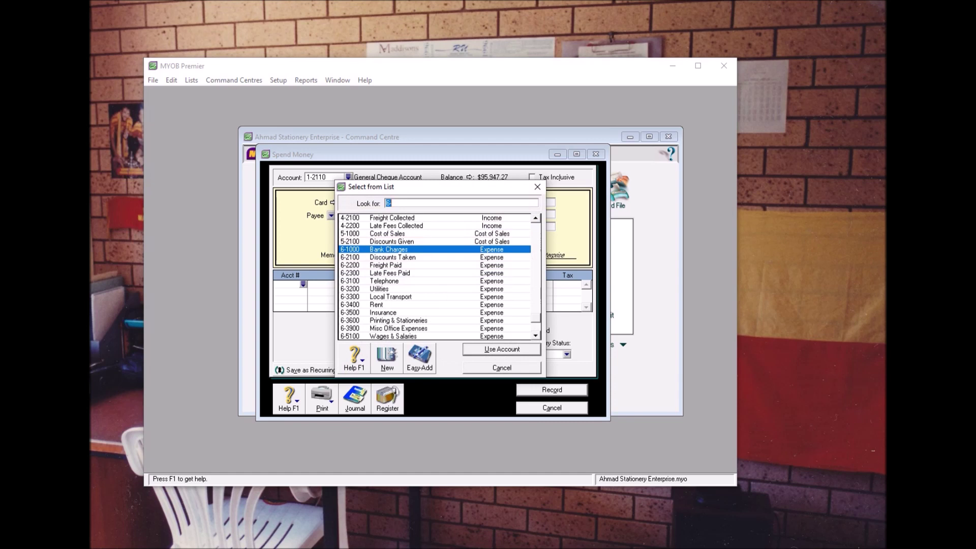
scroll(435, 277, "up", 10)
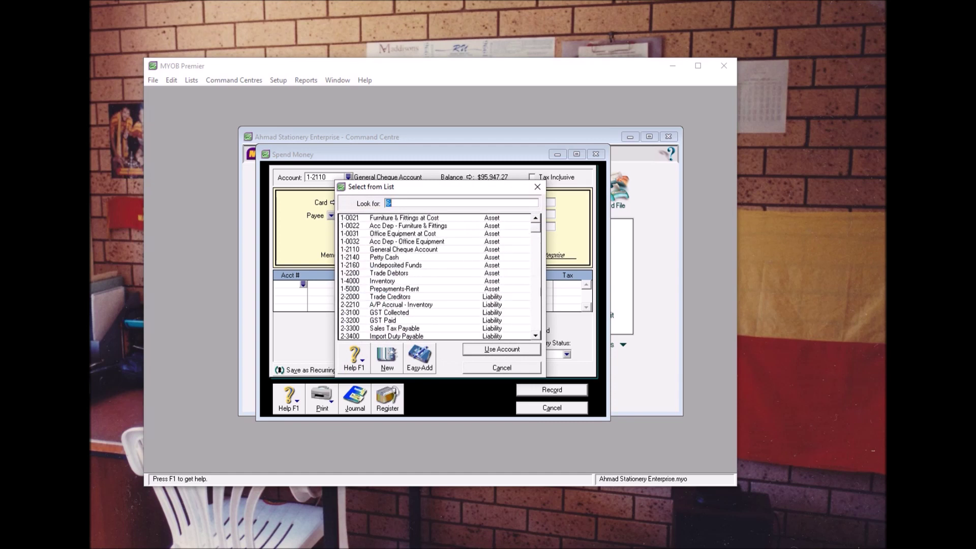
scroll(435, 277, "down", 1)
left_click(384, 257)
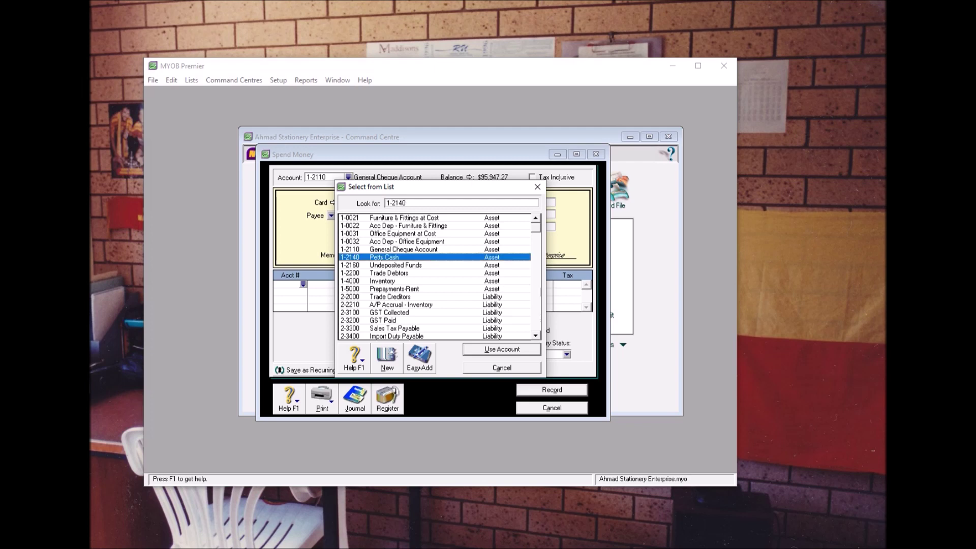
key("Return")
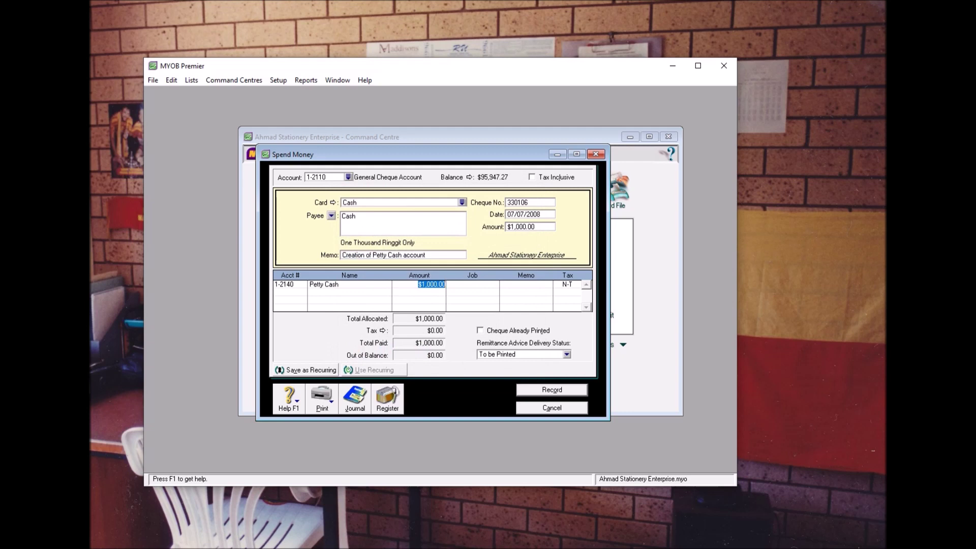
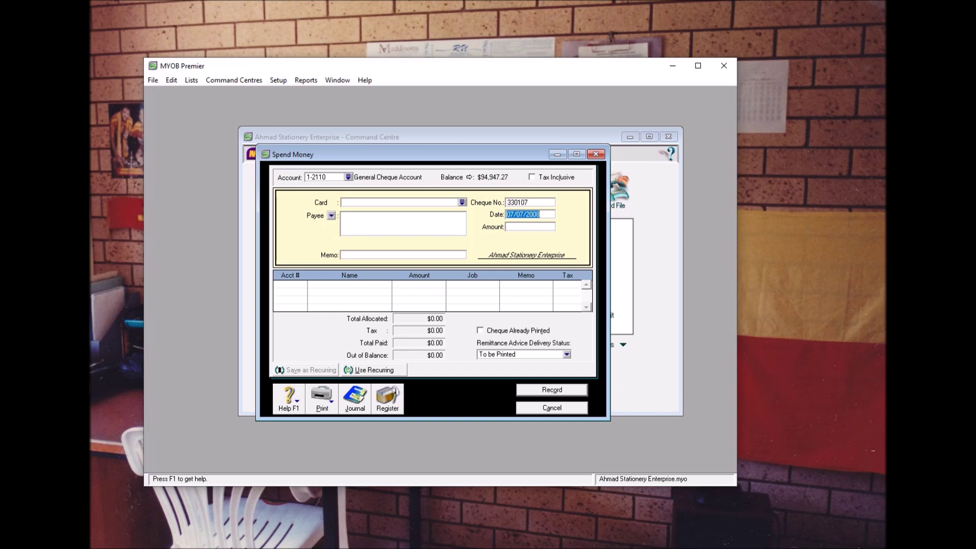
Set the paying account of the new entry to 1-2140 Petty Cash and choose the employee's card as payee
left_click(348, 176)
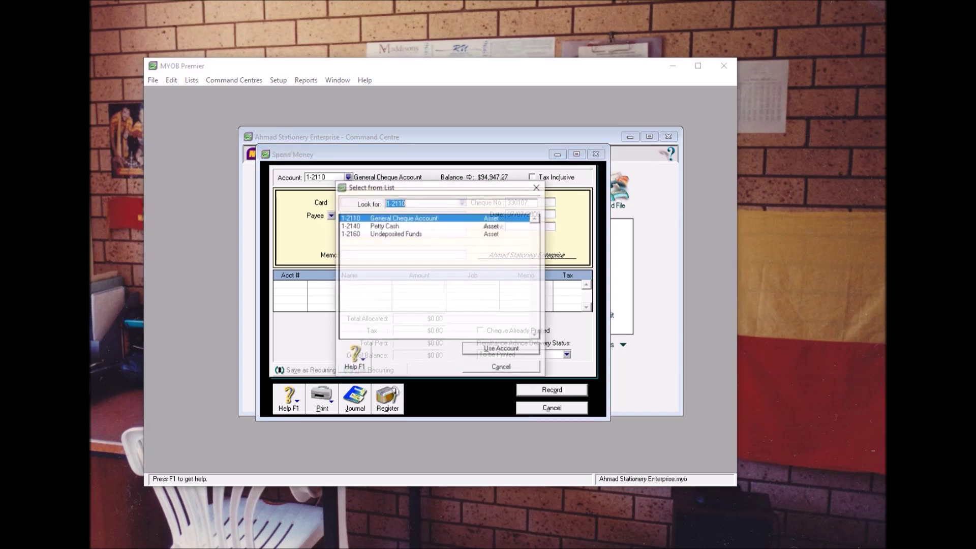
key("Down")
key("Return")
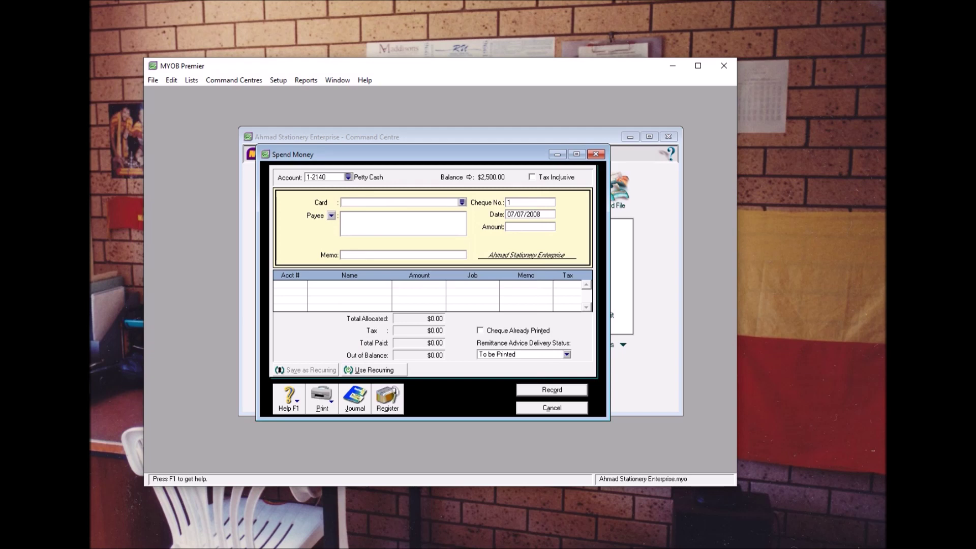
left_click(462, 202)
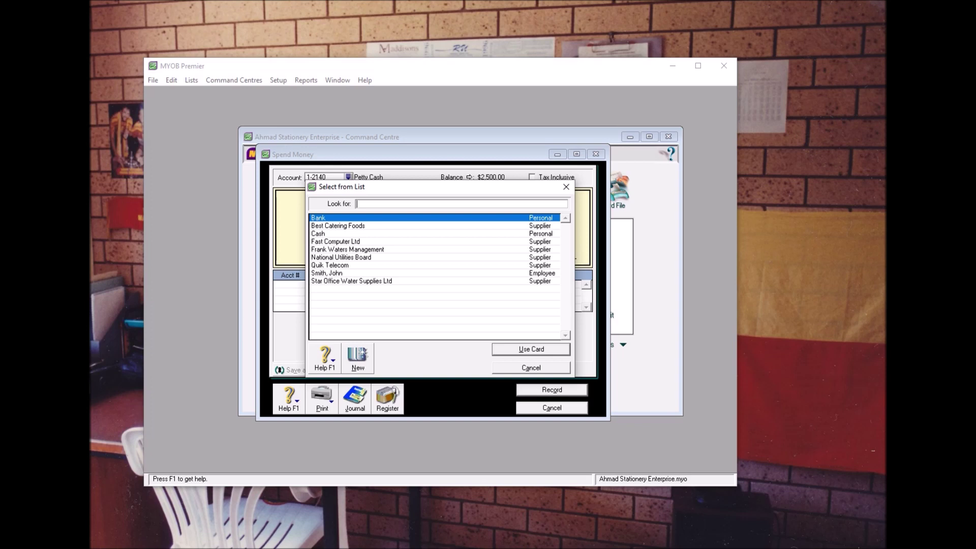
left_click(327, 273)
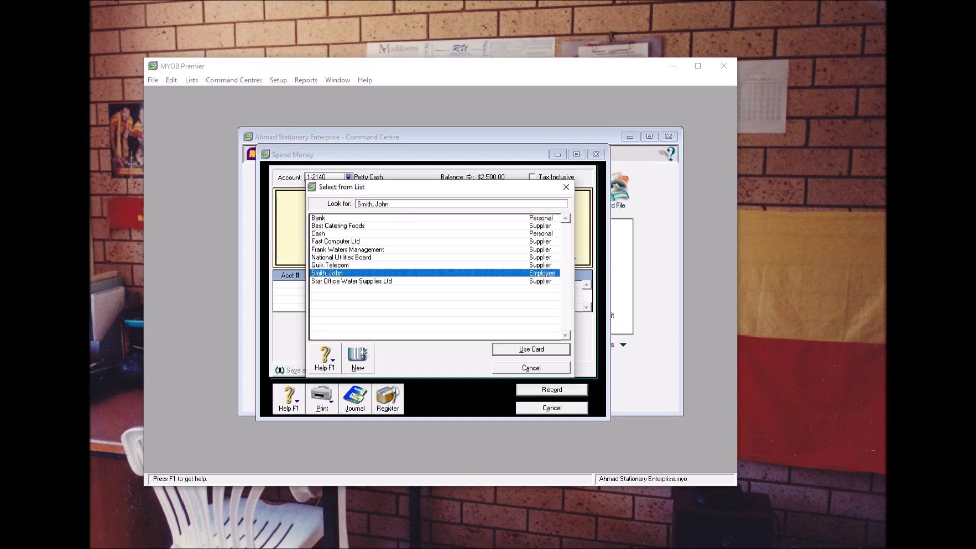
key("Return")
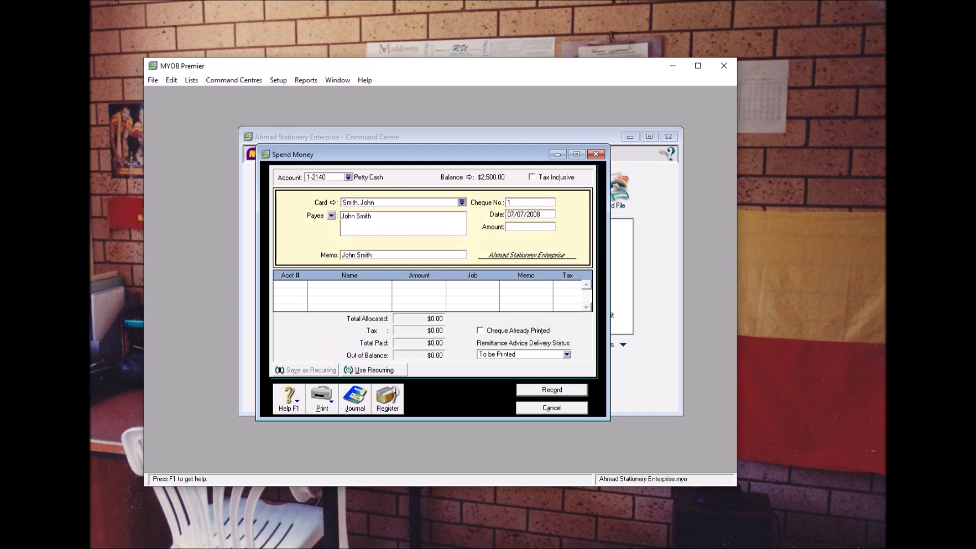
Set the petty cash payment's date to 20/07/2008 and its amount to $45.30
left_click(522, 214)
left_click(514, 214)
key("BackSpace")
key("BackSpace")
type("20")
key("Tab")
type("45.30")
key("Tab")
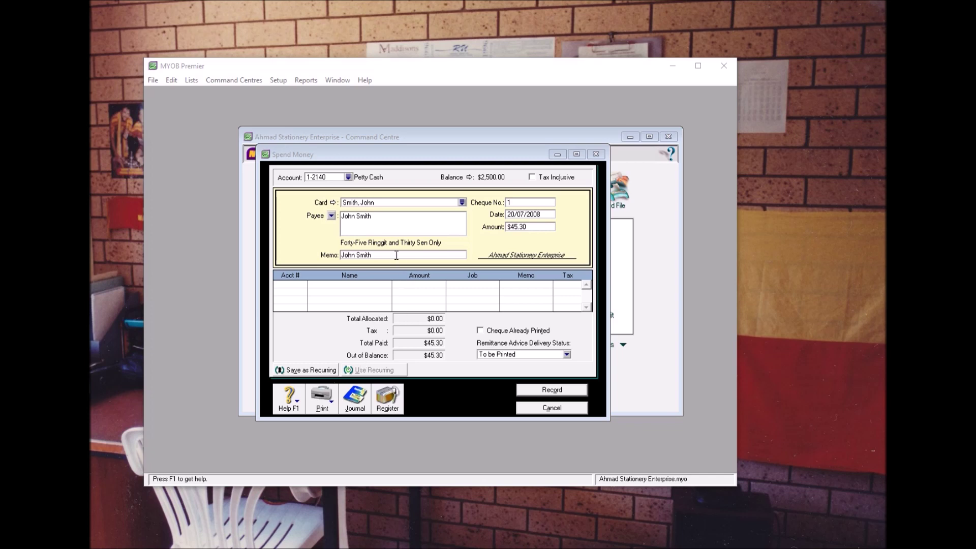
Replace the payment's memo with "Claim for local transport charges"
left_click(273, 247)
type("claim for local transport charges")
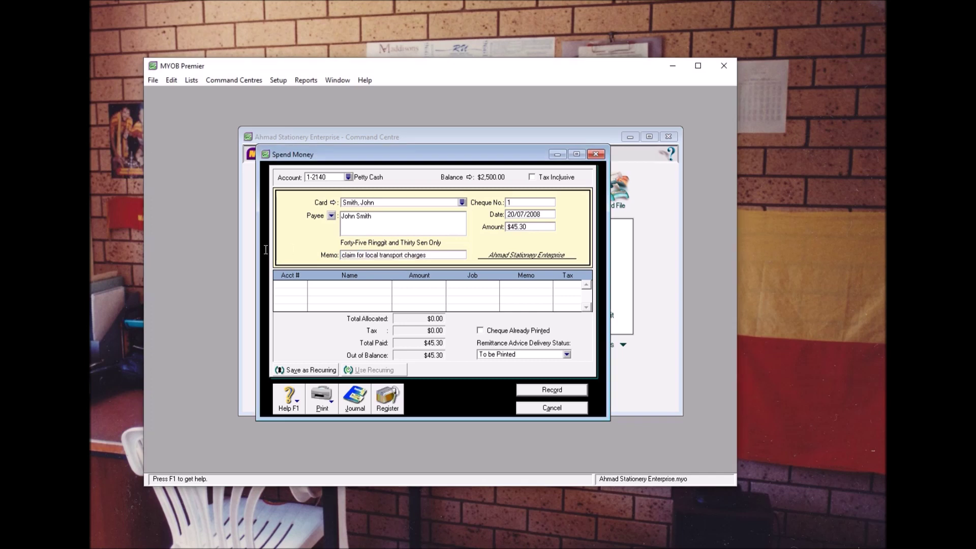
key("shift+Right")
type("C")
Allocate the payment to expense account 6-3300 Local Transport and record the transaction
left_click(291, 285)
left_click(303, 283)
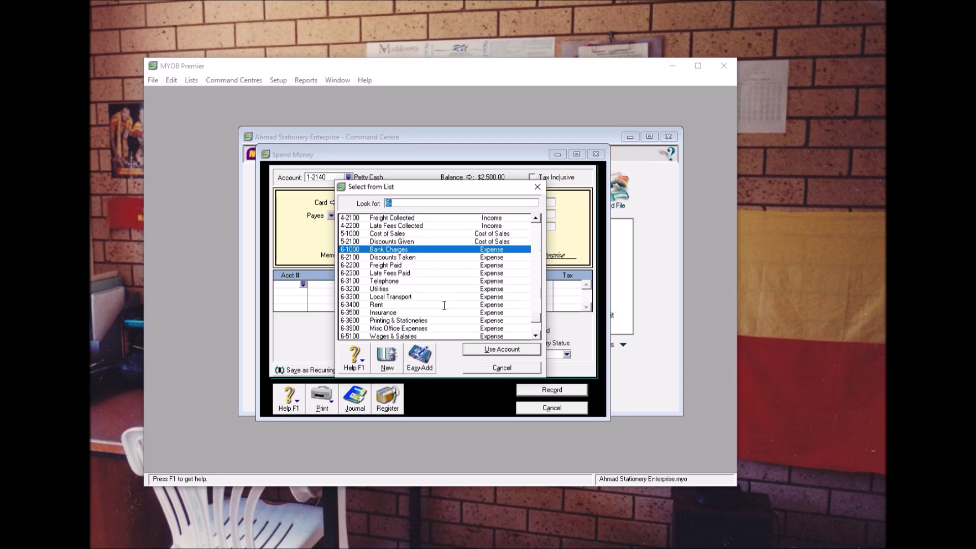
scroll(444, 305, "down", 1)
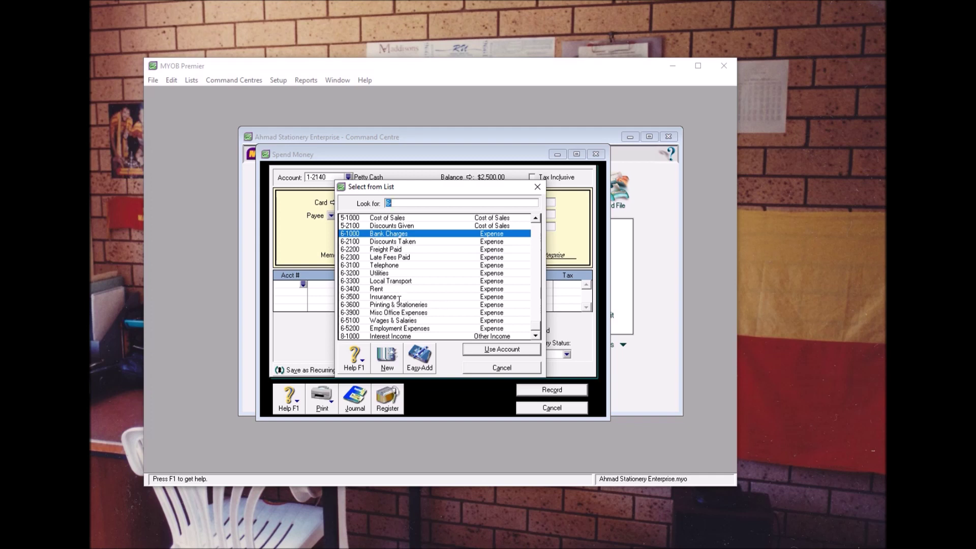
left_click(404, 280)
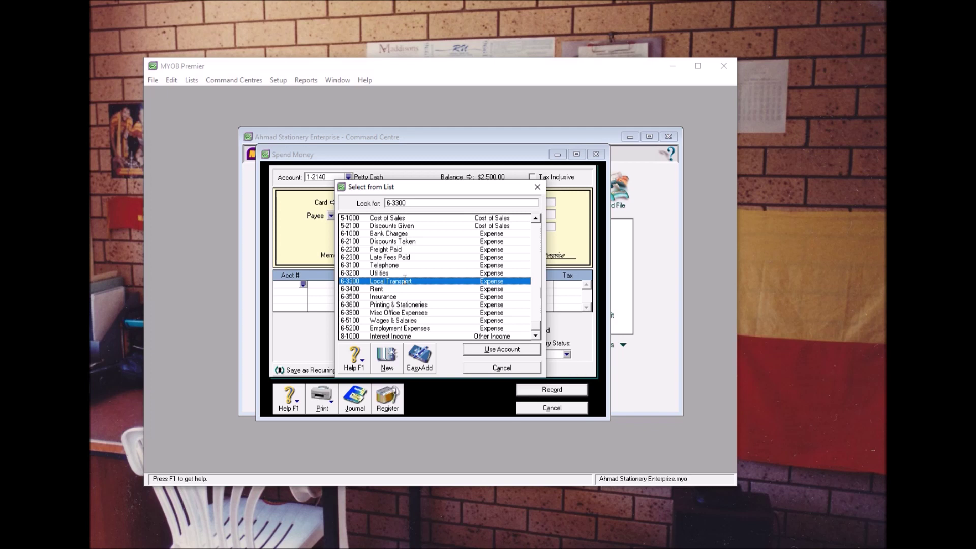
key("Return")
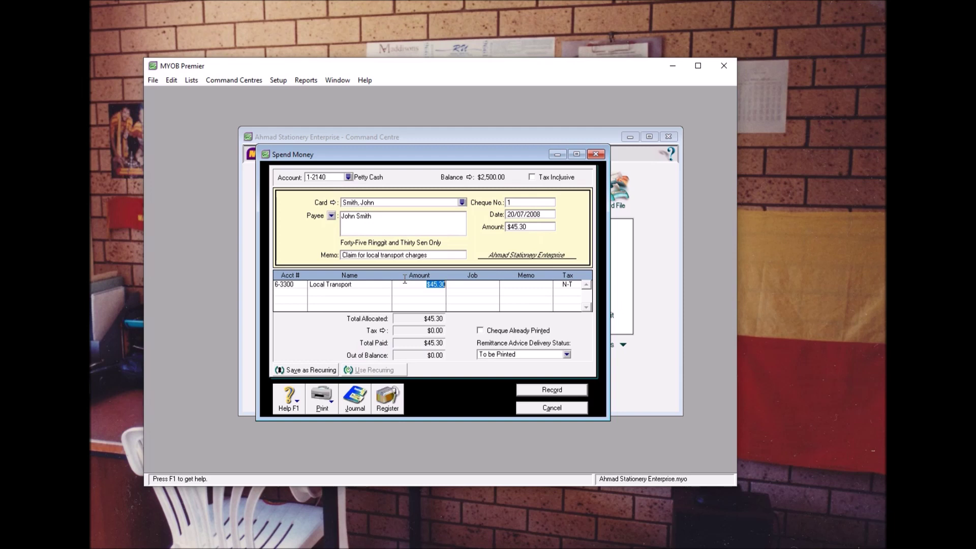
left_click(529, 389)
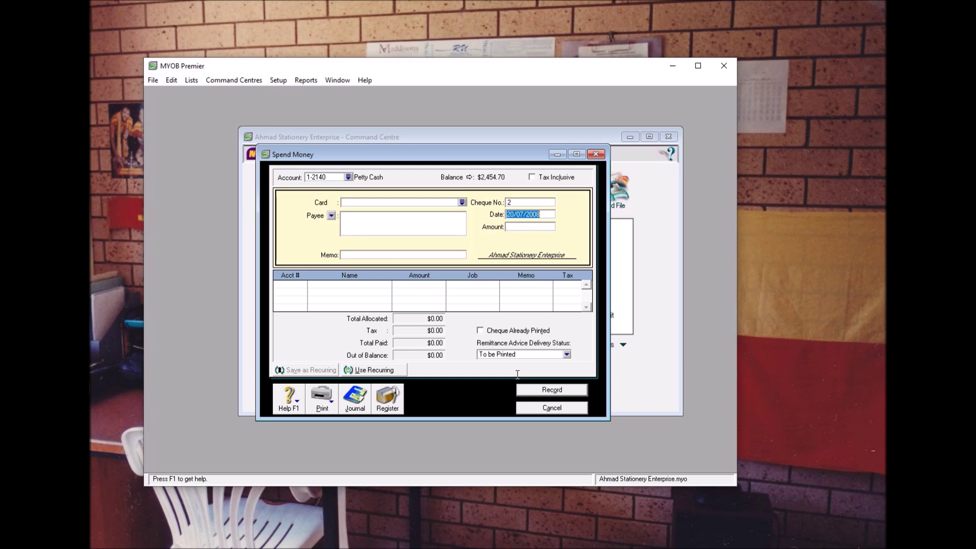
Examine the Recap Transaction view for the Spend Money entry and return to the Banking command centre
key("ctrl+r")
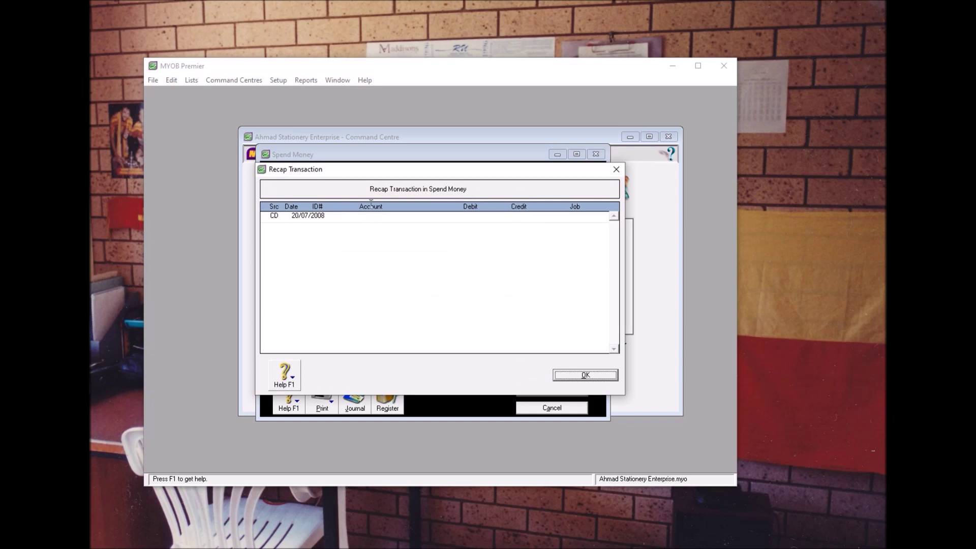
left_click_drag(358, 168, 311, 195)
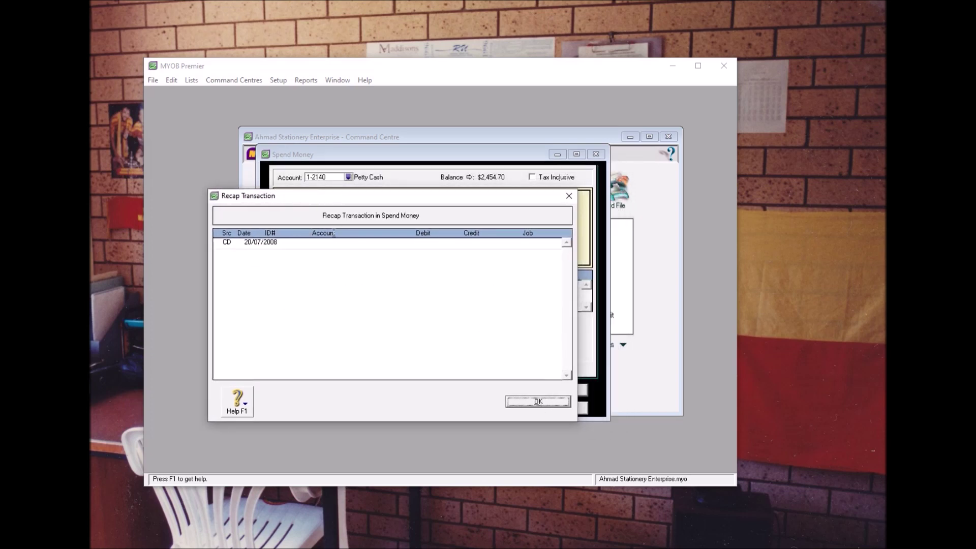
left_click(569, 196)
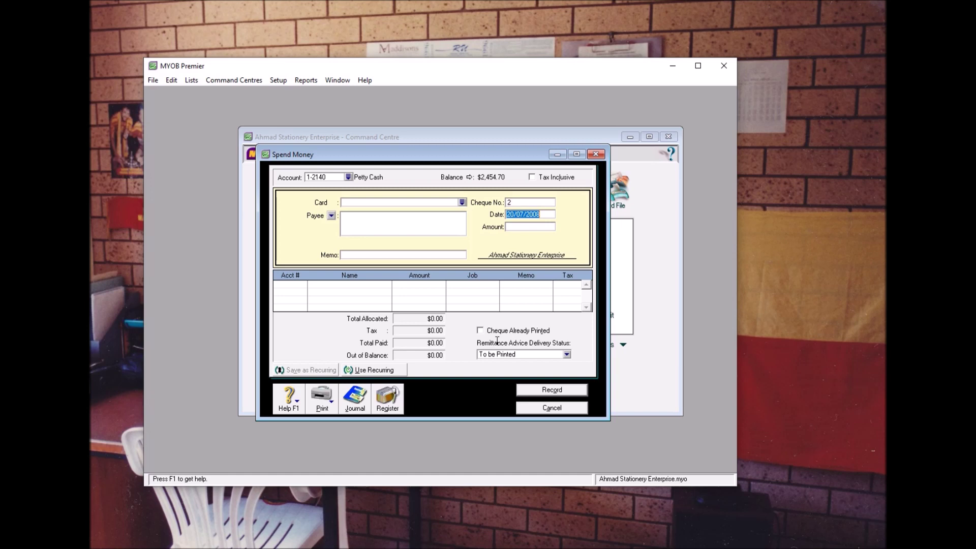
key("Escape")
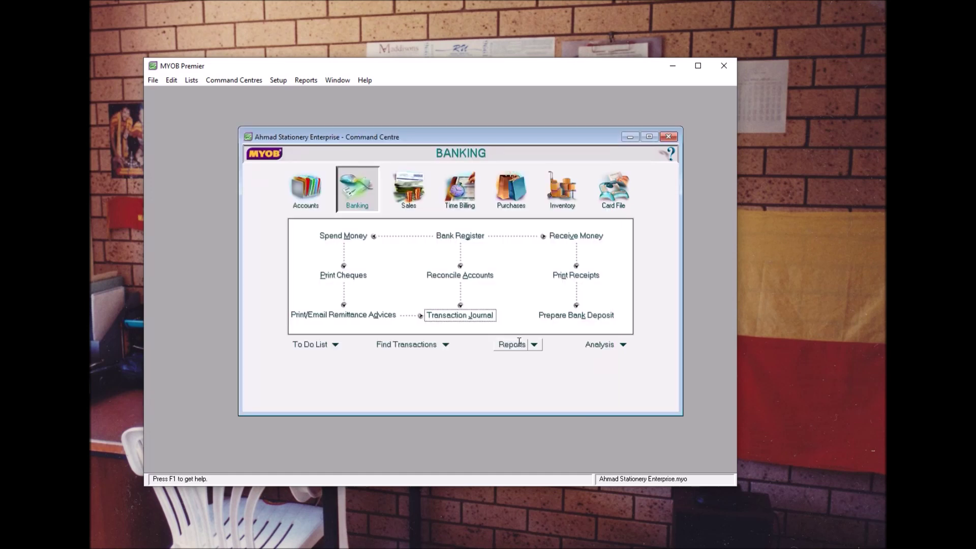